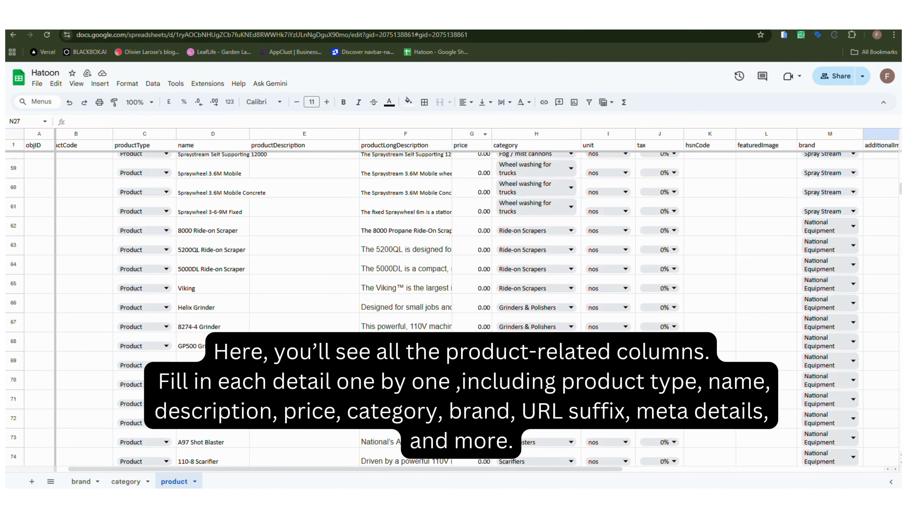
Enter "test" as the name of a new product in row 77 and copy it into that row's productLongDescription.
{"action": "scroll", "coordinate": [263, 388], "scroll_direction": "down", "scroll_amount": 3}
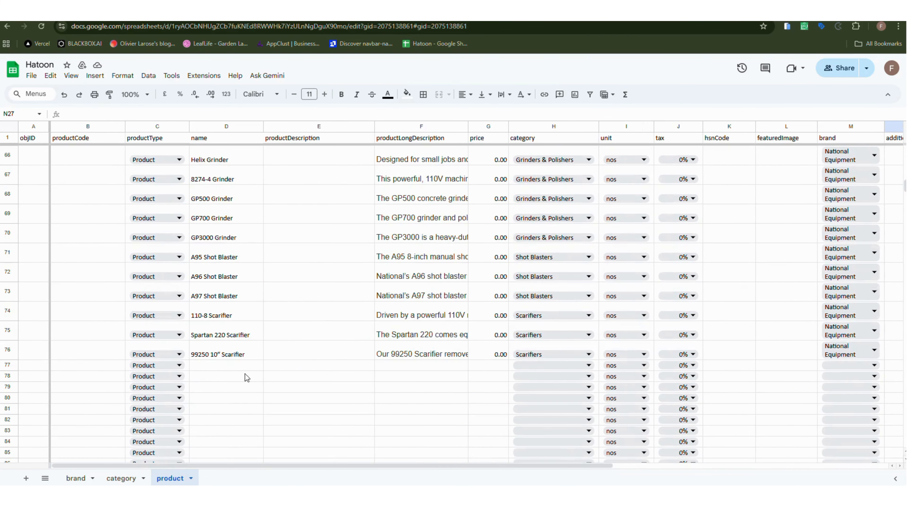
{"action": "left_click", "coordinate": [205, 367]}
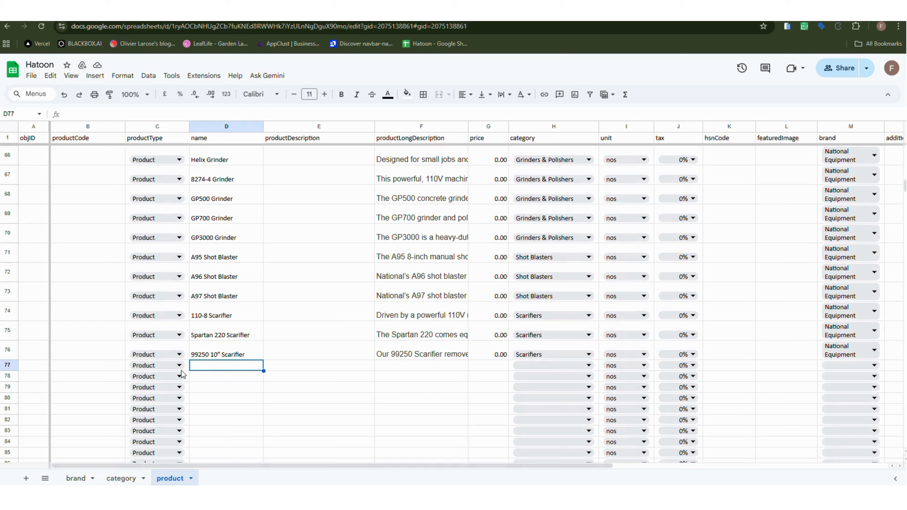
{"action": "double_click", "coordinate": [211, 367]}
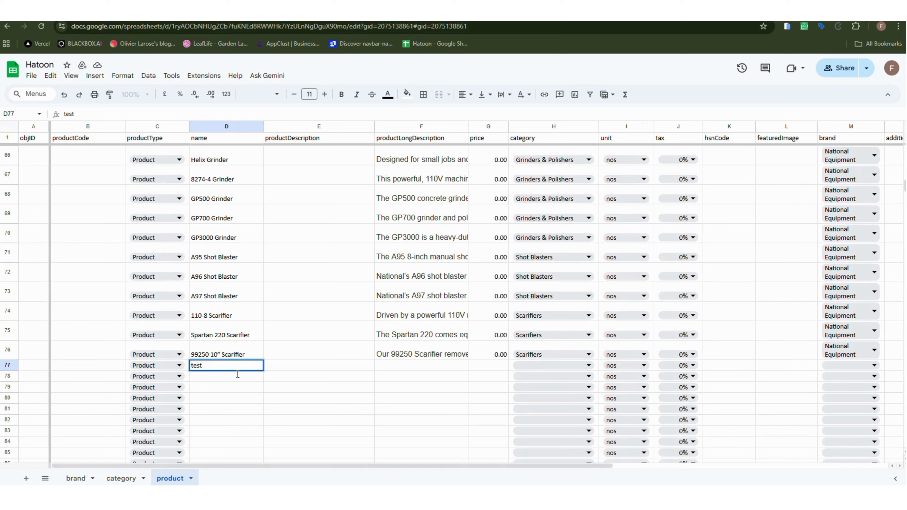
{"action": "left_click", "coordinate": [398, 366]}
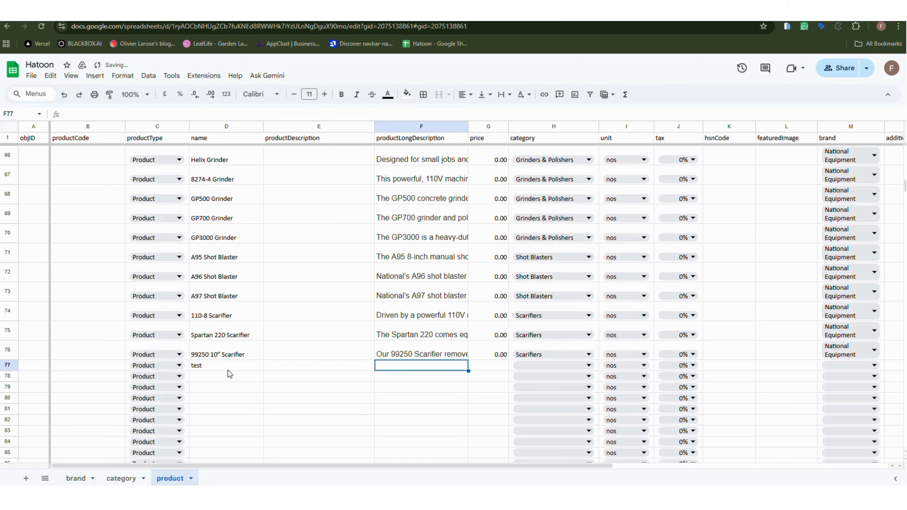
{"action": "left_click", "coordinate": [198, 368]}
{"action": "double_click", "coordinate": [197, 367]}
{"action": "key", "text": "ctrl+c"}
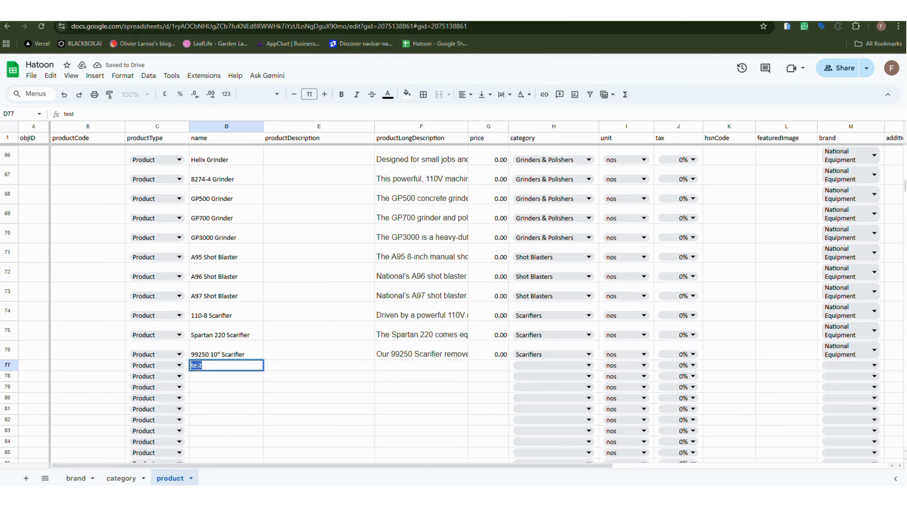
{"action": "left_click", "coordinate": [394, 364]}
{"action": "key", "text": "ctrl+v"}
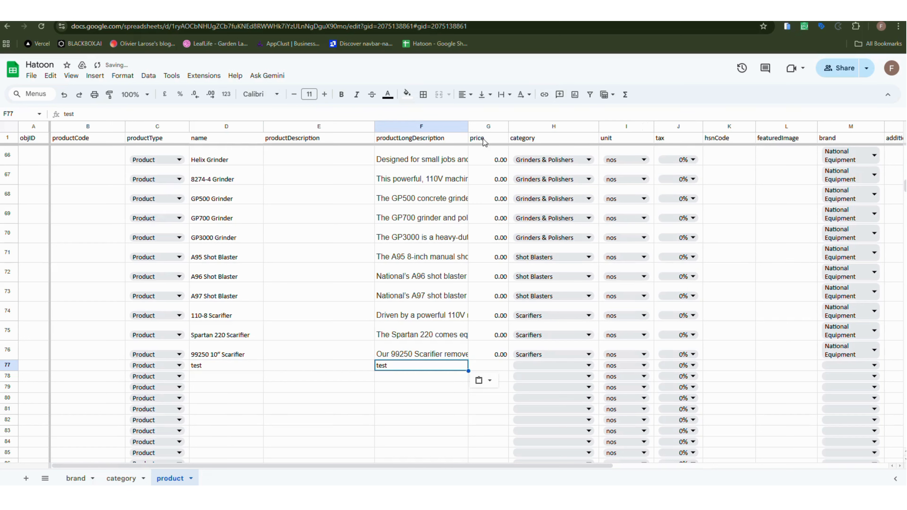
Set the test product's price to 0 and its category to Walk-behind Scraper in row 77.
{"action": "left_click", "coordinate": [505, 365]}
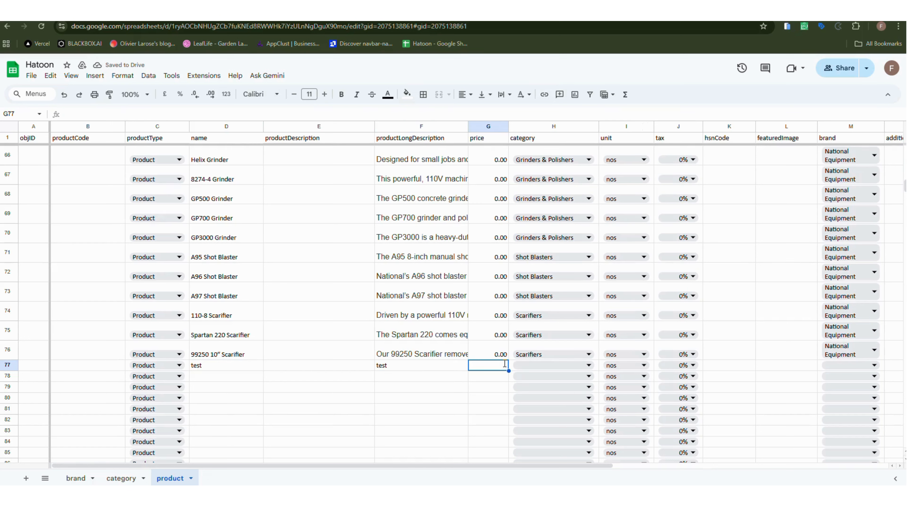
{"action": "type", "text": "0"}
{"action": "left_click", "coordinate": [526, 363]}
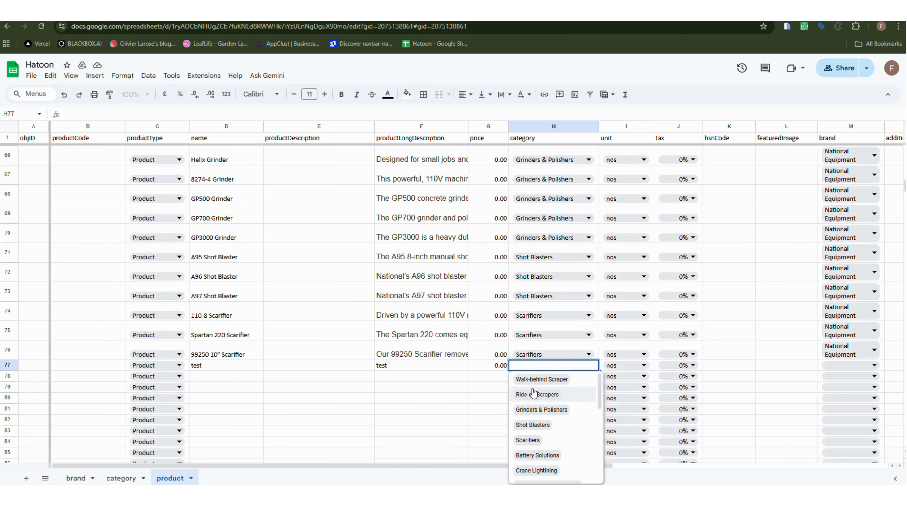
{"action": "left_click", "coordinate": [534, 379]}
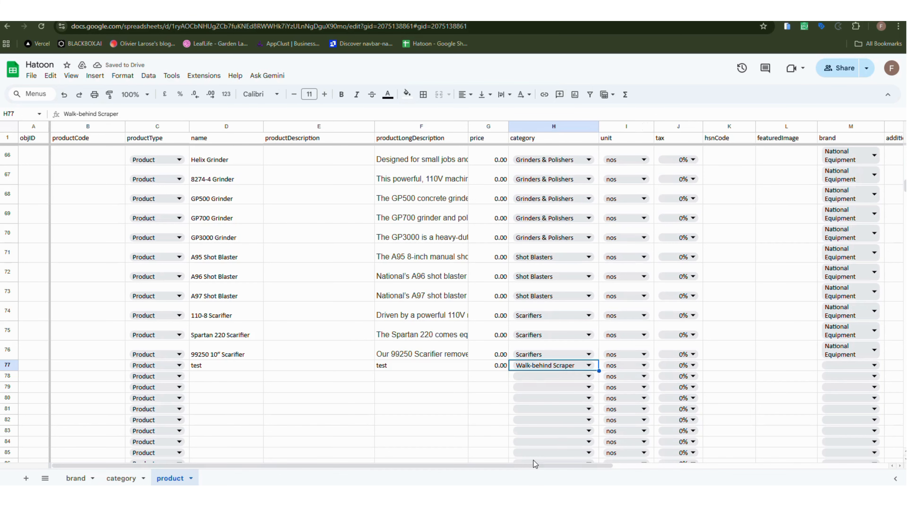
Set the test product's brand in row 77 to Cedima.
{"action": "left_click_drag", "start_coordinate": [534, 466], "coordinate": [713, 478]}
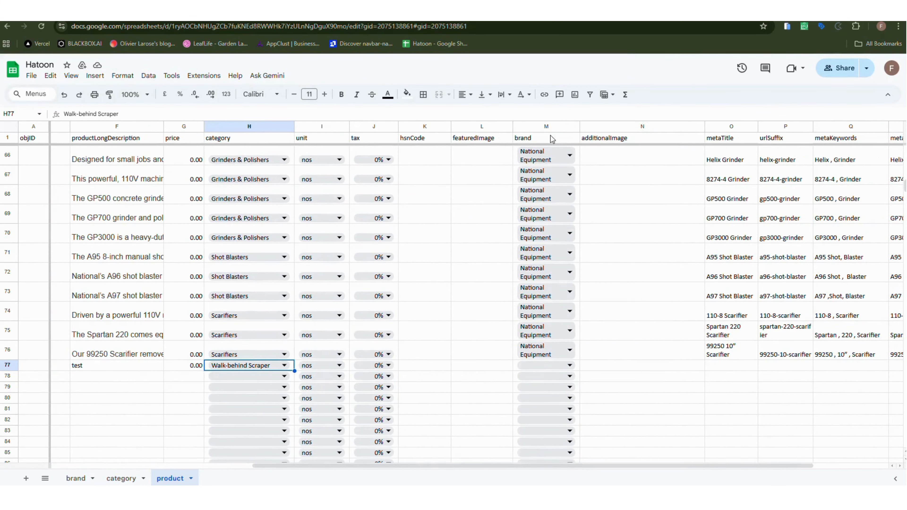
{"action": "left_click", "coordinate": [542, 365]}
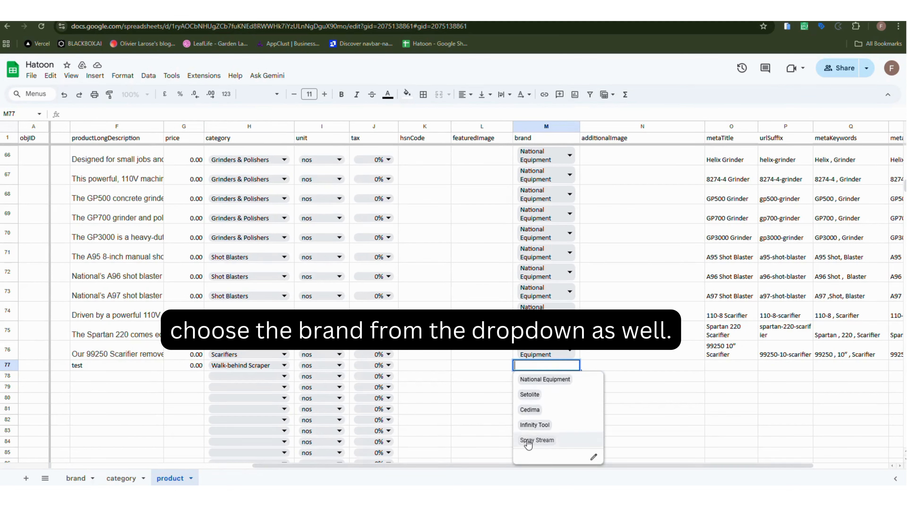
{"action": "left_click", "coordinate": [539, 409]}
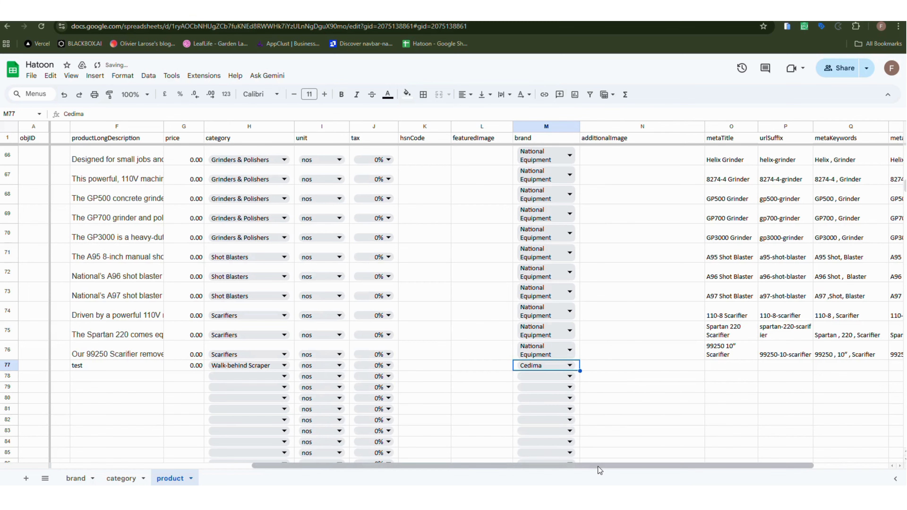
Fill the test product's metaTitle with "test" and its urlSuffix with "test-test" in row 77.
{"action": "left_click_drag", "start_coordinate": [599, 467], "coordinate": [673, 467]}
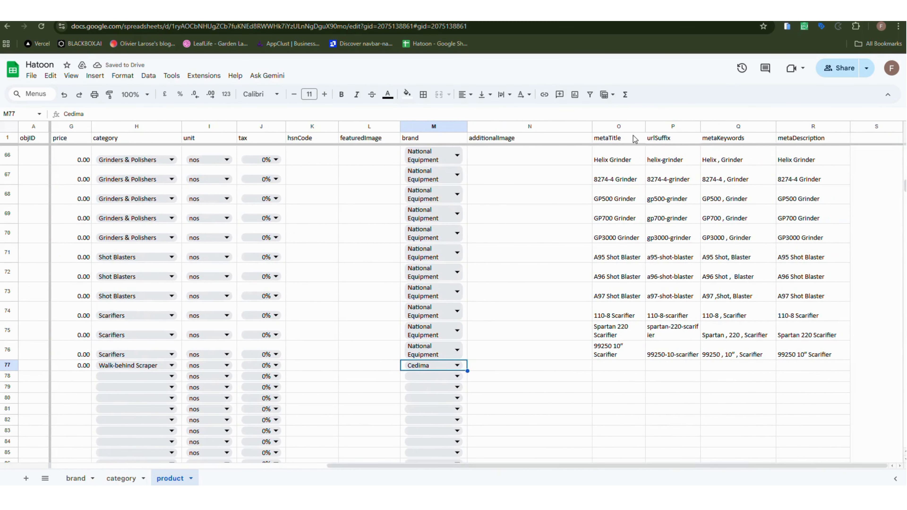
{"action": "left_click", "coordinate": [612, 361]}
{"action": "key", "text": "ctrl+v"}
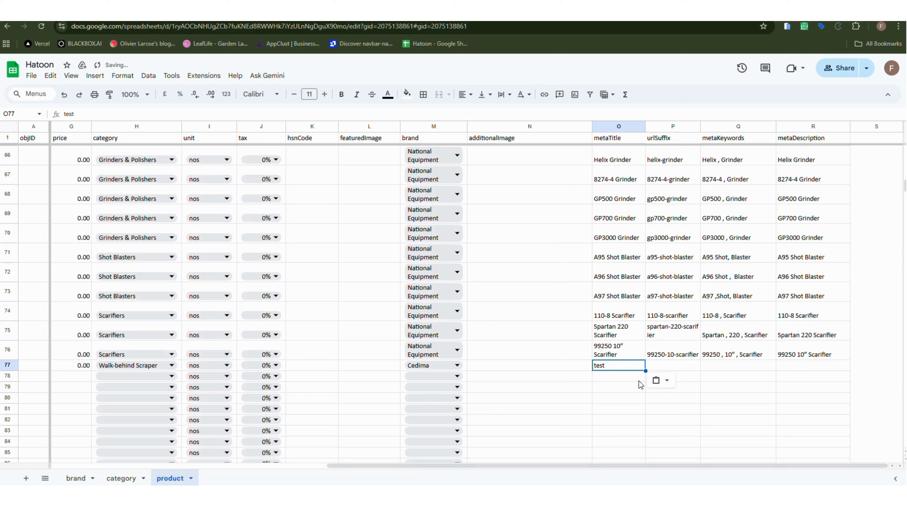
{"action": "left_click", "coordinate": [661, 365]}
{"action": "key", "text": "ctrl+v"}
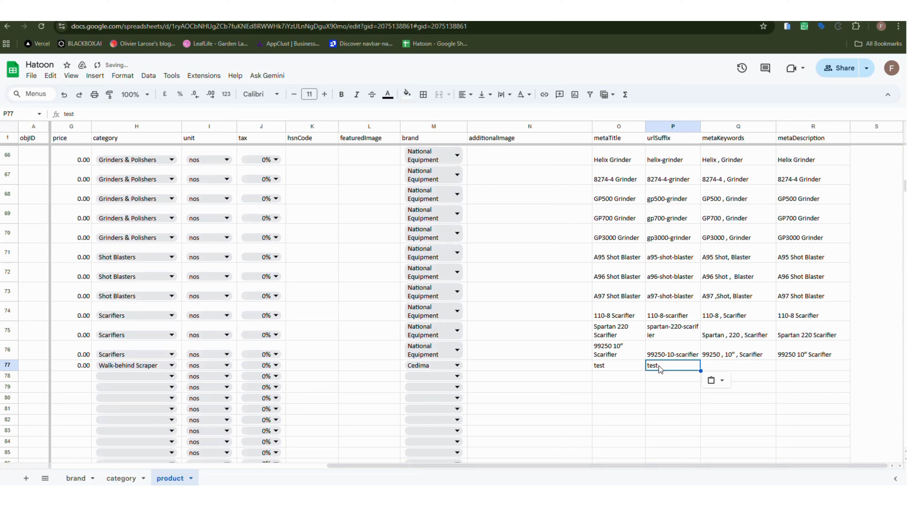
{"action": "double_click", "coordinate": [661, 366]}
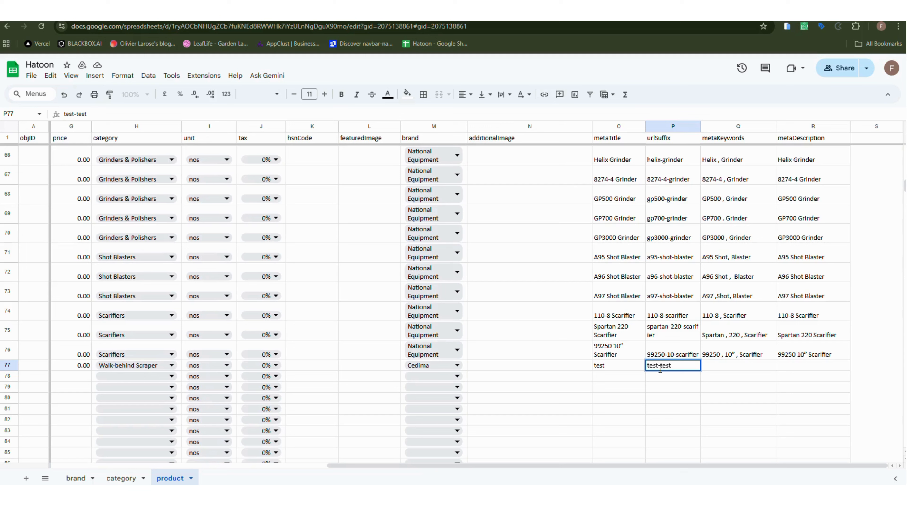
Fill the test product's metaKeywords and metaDescription in row 77 with the copied text "test".
{"action": "left_click", "coordinate": [730, 366]}
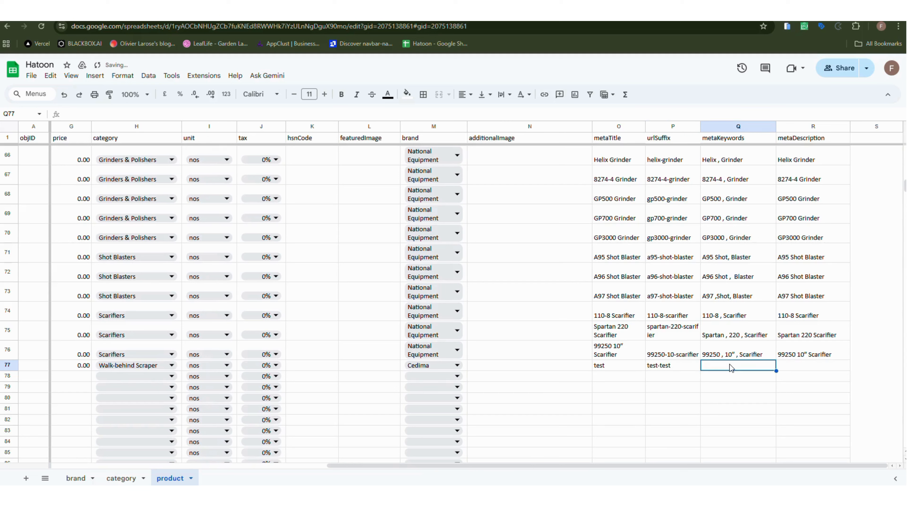
{"action": "key", "text": "ctrl+v"}
{"action": "left_click", "coordinate": [796, 365]}
{"action": "key", "text": "ctrl+v"}
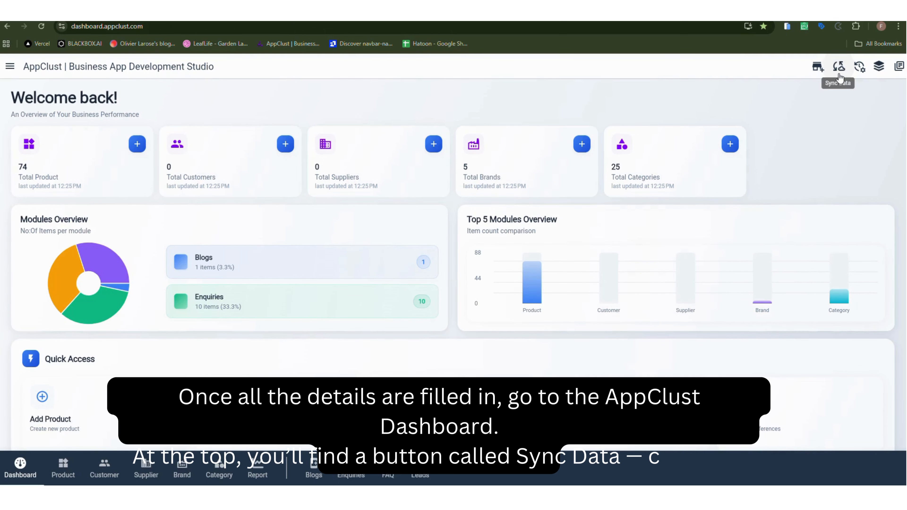
Start the data sync on the AppClust dashboard and filter the product table to show only new rows.
{"action": "left_click", "coordinate": [839, 75]}
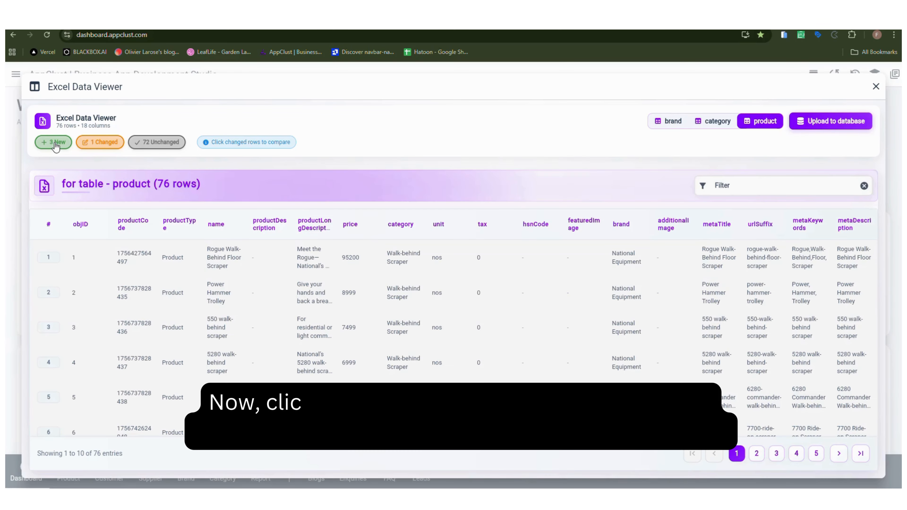
{"action": "left_click", "coordinate": [55, 144]}
{"action": "left_click", "coordinate": [109, 143]}
{"action": "left_click", "coordinate": [161, 143]}
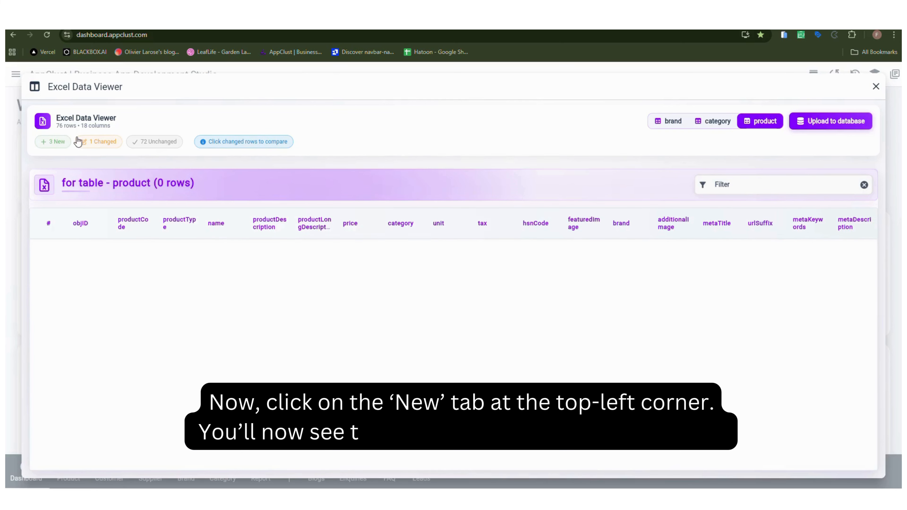
{"action": "left_click", "coordinate": [59, 143]}
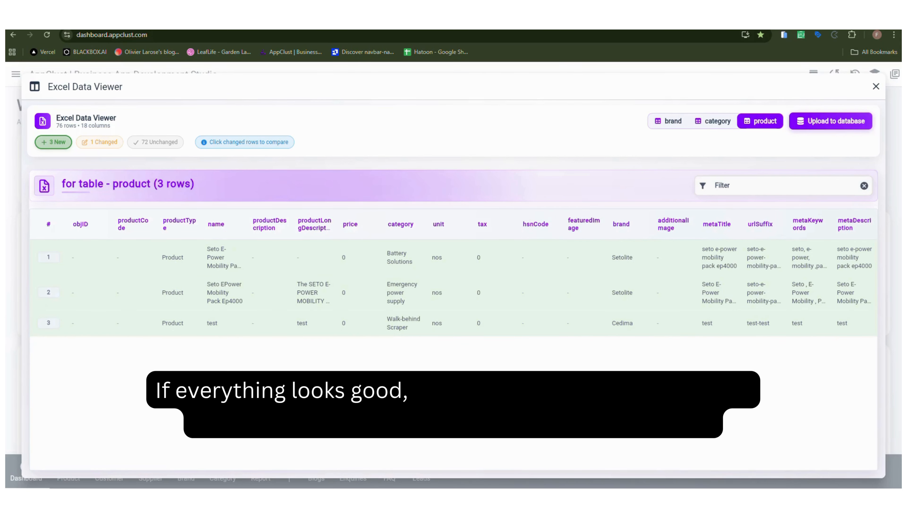
Upload the data from all sheets to the database, confirm the upload, and close the data viewer.
{"action": "left_click", "coordinate": [827, 123]}
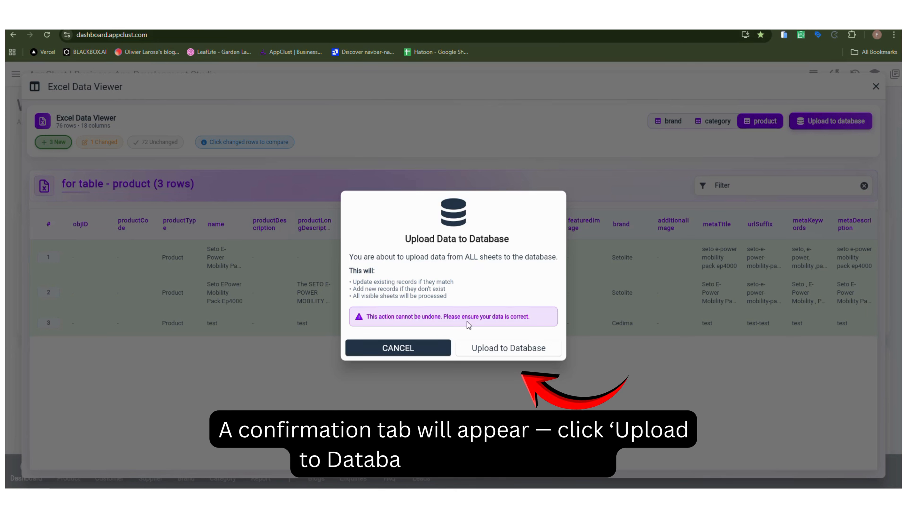
{"action": "left_click", "coordinate": [509, 349]}
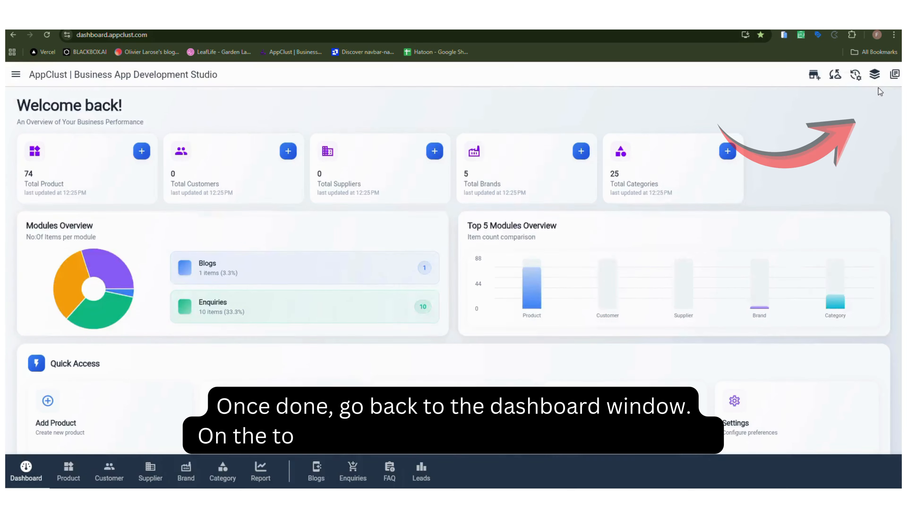
{"action": "left_click", "coordinate": [876, 87]}
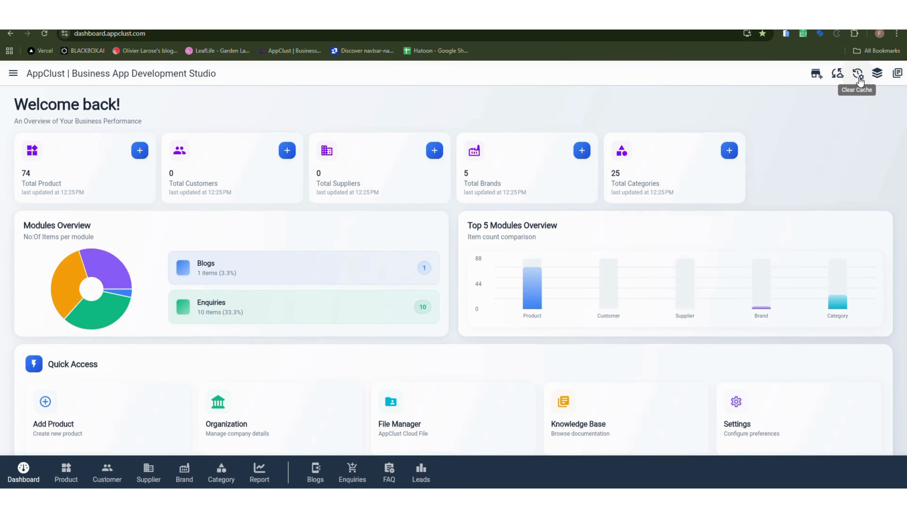
Clear the website cache from the dashboard and dismiss the resulting notice.
{"action": "left_click", "coordinate": [858, 75]}
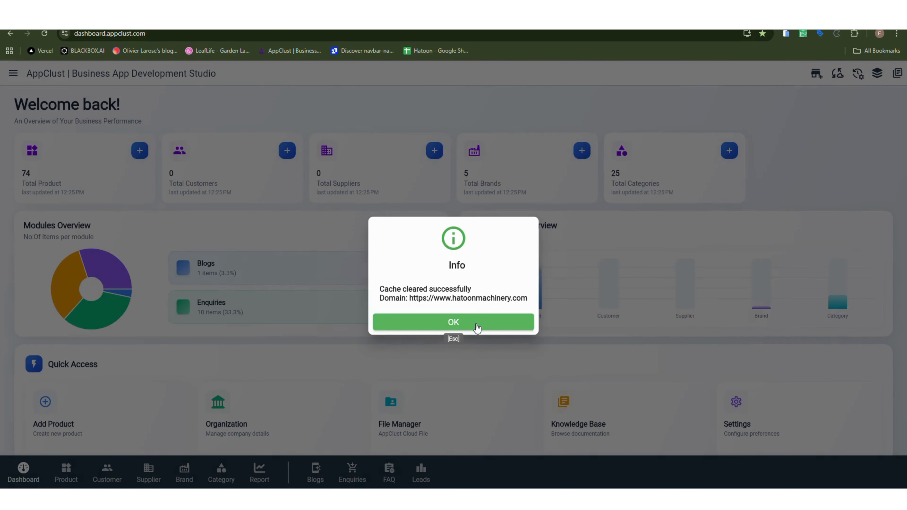
{"action": "left_click", "coordinate": [474, 324]}
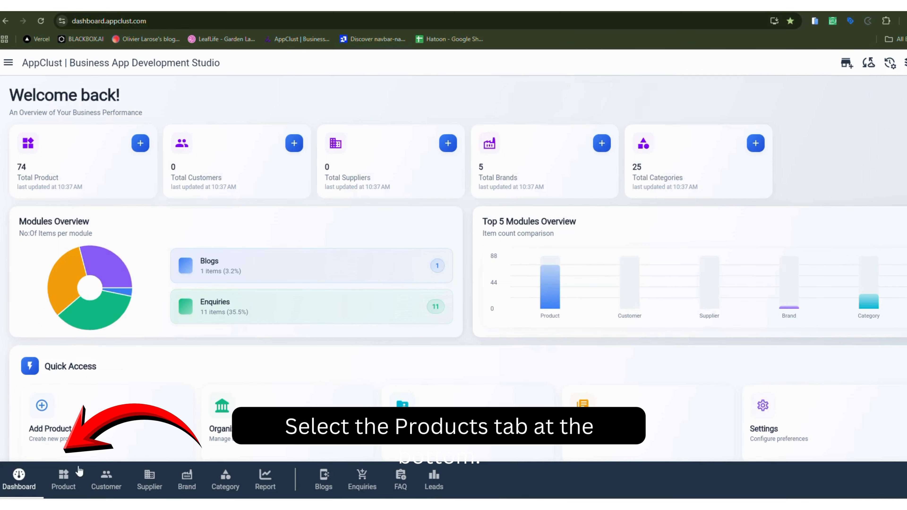
Open the 110-8 Scarifier from the product list and bring up its additional editor for specifications and features.
{"action": "left_click", "coordinate": [64, 483]}
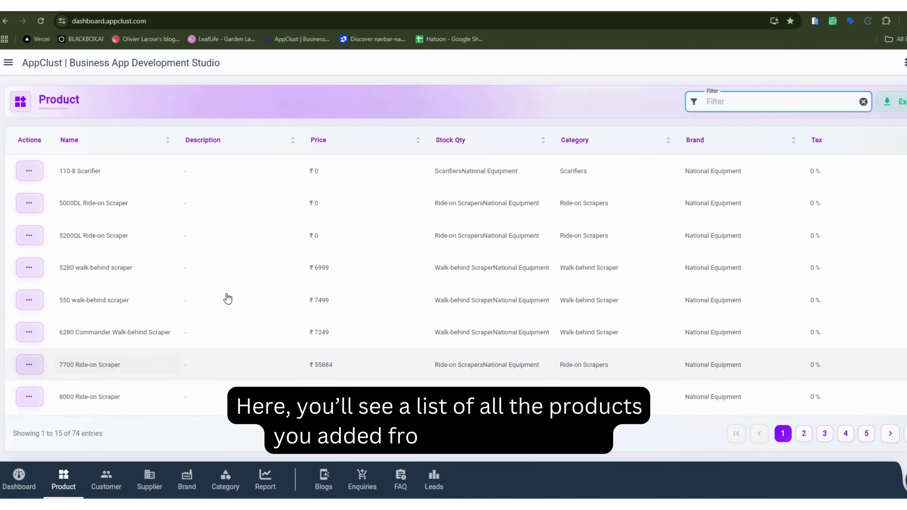
{"action": "scroll", "coordinate": [421, 348], "scroll_direction": "down", "scroll_amount": 5}
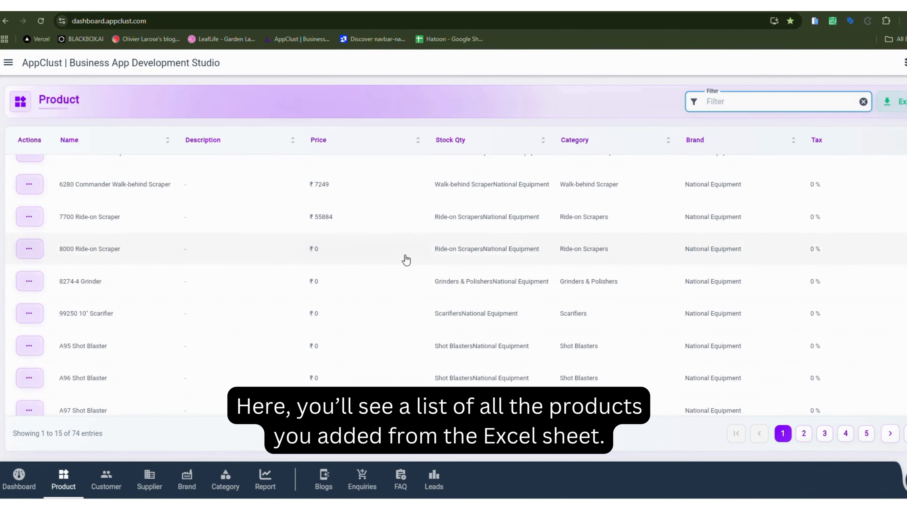
{"action": "scroll", "coordinate": [409, 286], "scroll_direction": "down", "scroll_amount": 2}
{"action": "scroll", "coordinate": [413, 311], "scroll_direction": "up", "scroll_amount": 4}
{"action": "scroll", "coordinate": [415, 314], "scroll_direction": "up", "scroll_amount": 3}
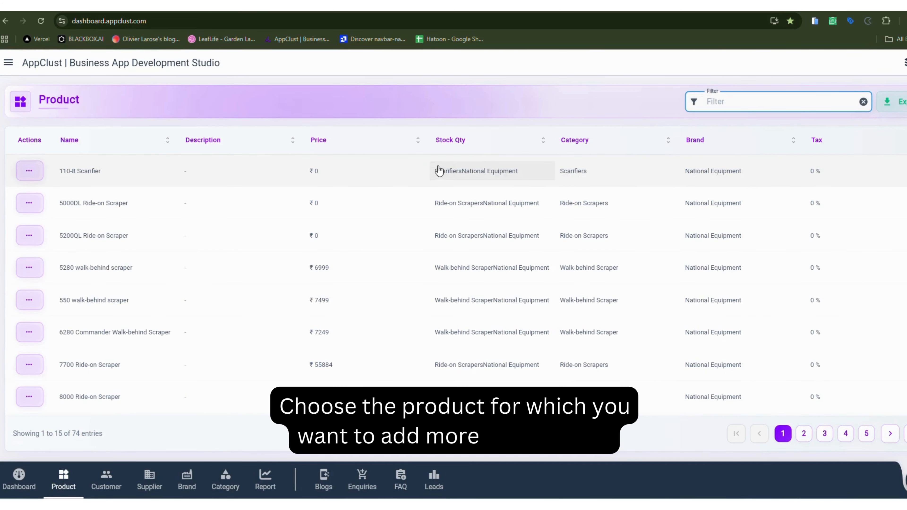
{"action": "left_click", "coordinate": [446, 182]}
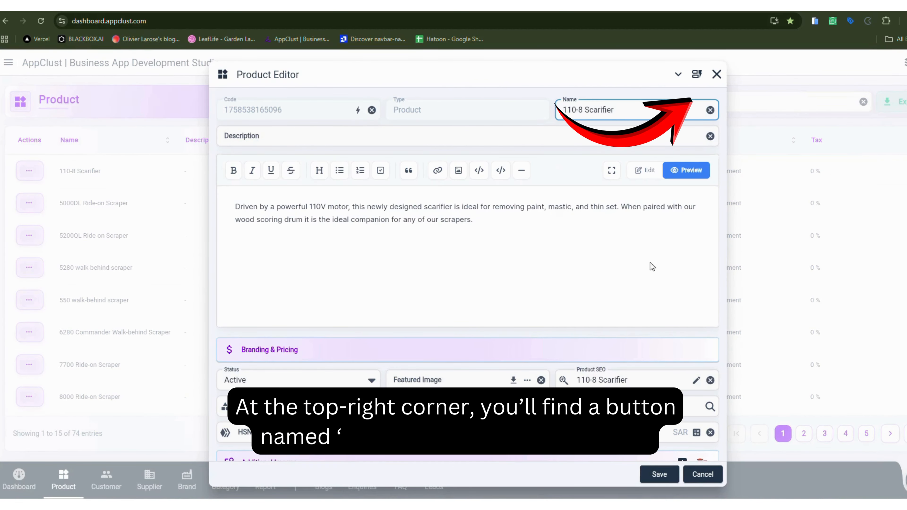
{"action": "left_click", "coordinate": [696, 77]}
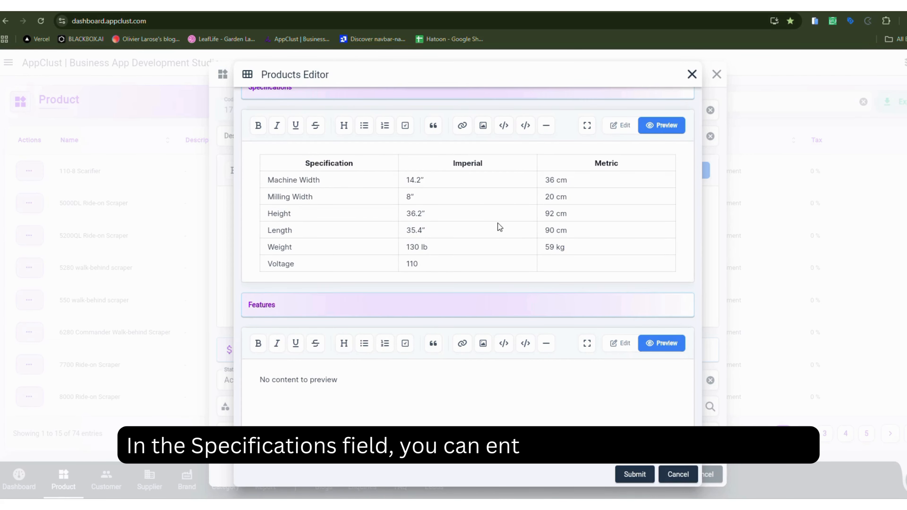
Examine the Markdown source of the Specifications table and return it to the rendered preview.
{"action": "scroll", "coordinate": [342, 172], "scroll_direction": "up", "scroll_amount": 1}
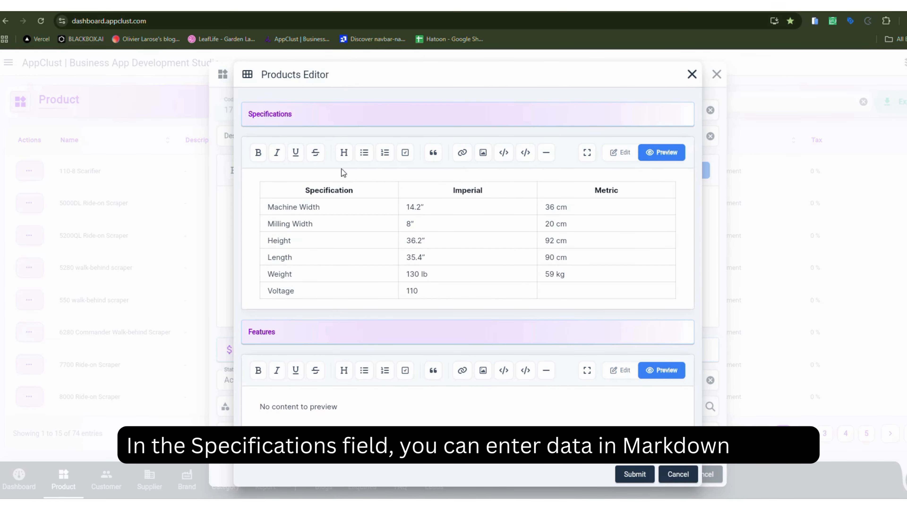
{"action": "left_click", "coordinate": [618, 154]}
{"action": "scroll", "coordinate": [500, 200], "scroll_direction": "down", "scroll_amount": 3}
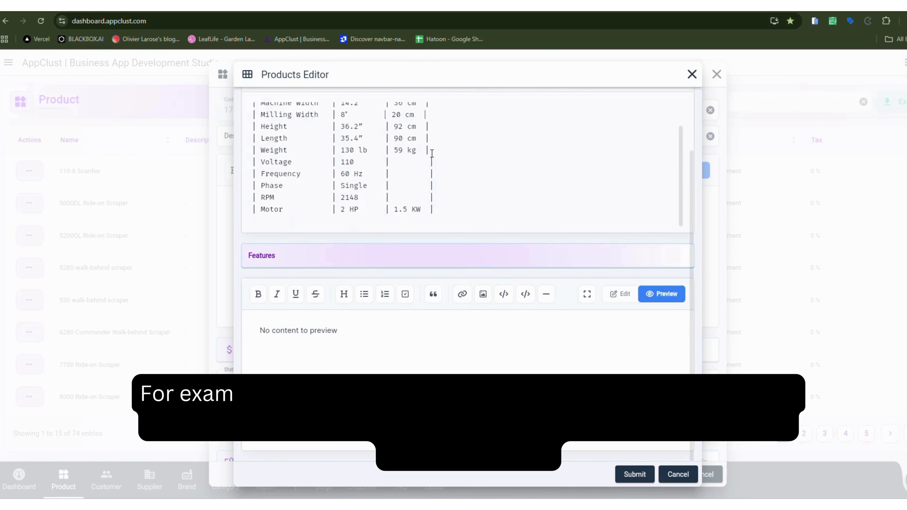
{"action": "scroll", "coordinate": [487, 168], "scroll_direction": "up", "scroll_amount": 3}
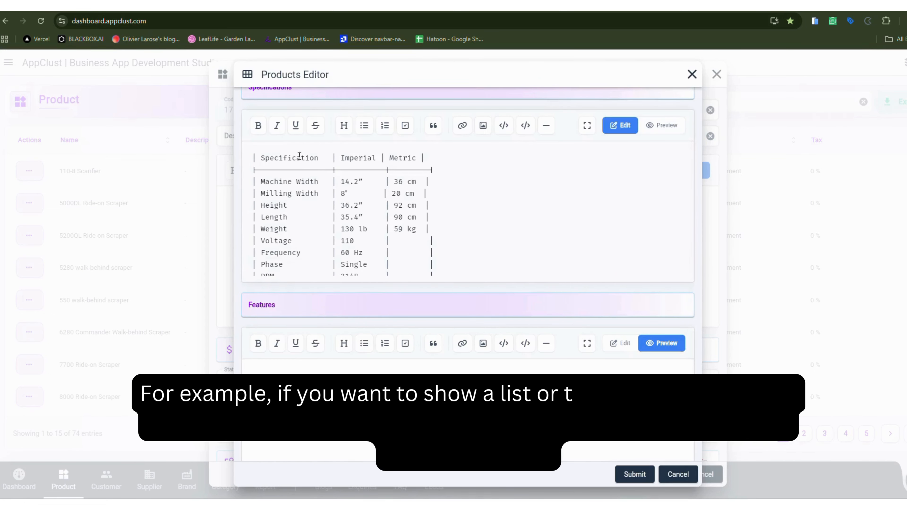
{"action": "left_click", "coordinate": [662, 125]}
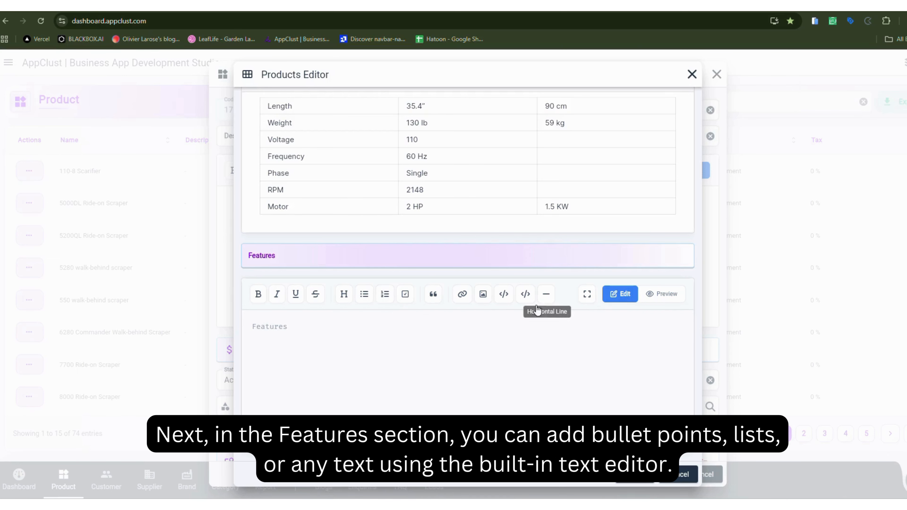
Write a numbered list in the Features section with the items "feature 1" and "feature 2".
{"action": "left_click", "coordinate": [329, 322]}
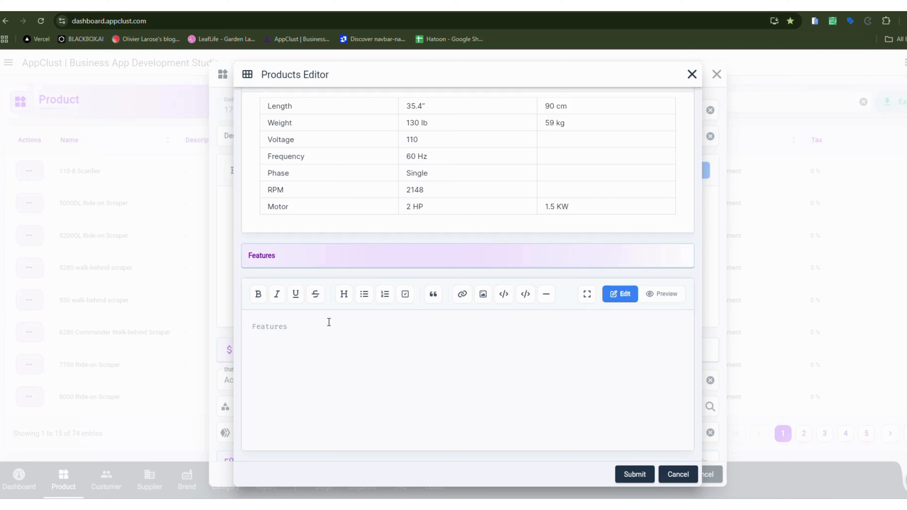
{"action": "type", "text": "feature 1"}
{"action": "left_click", "coordinate": [384, 294]}
{"action": "left_click", "coordinate": [386, 295]}
{"action": "left_click_drag", "start_coordinate": [329, 344], "coordinate": [262, 338]}
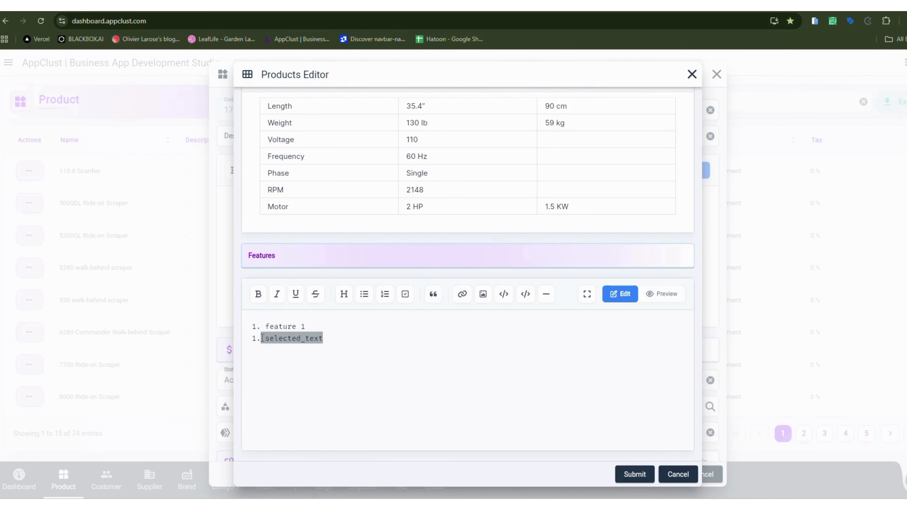
{"action": "key", "text": "BackSpace"}
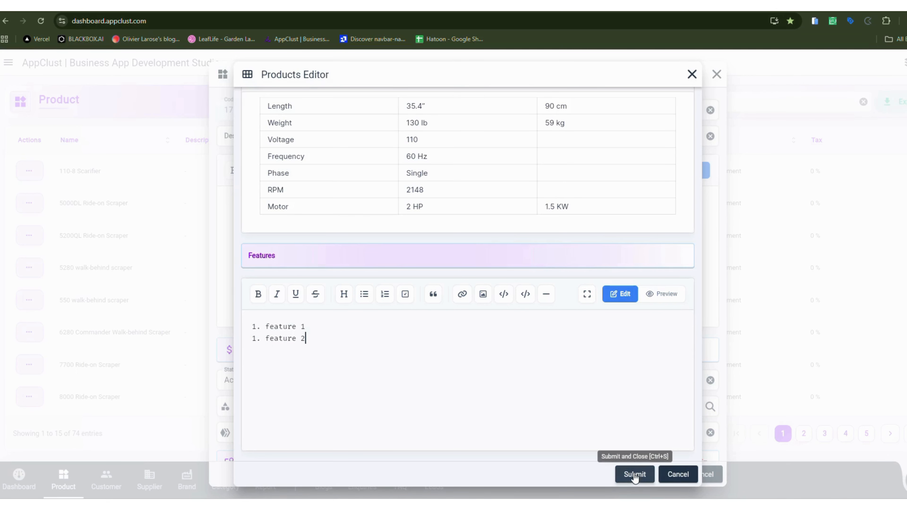
Preview the Features list and submit the 110-8 Scarifier's additional details.
{"action": "left_click", "coordinate": [661, 294]}
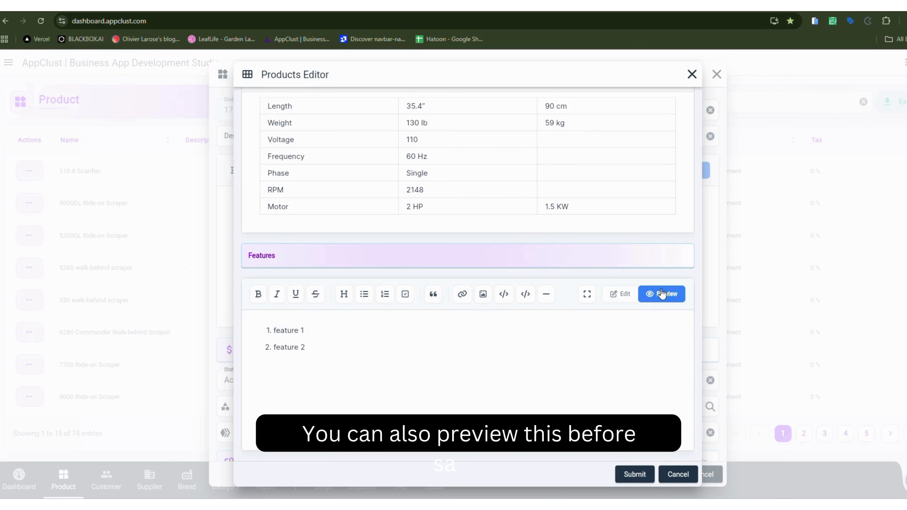
{"action": "left_click", "coordinate": [635, 475]}
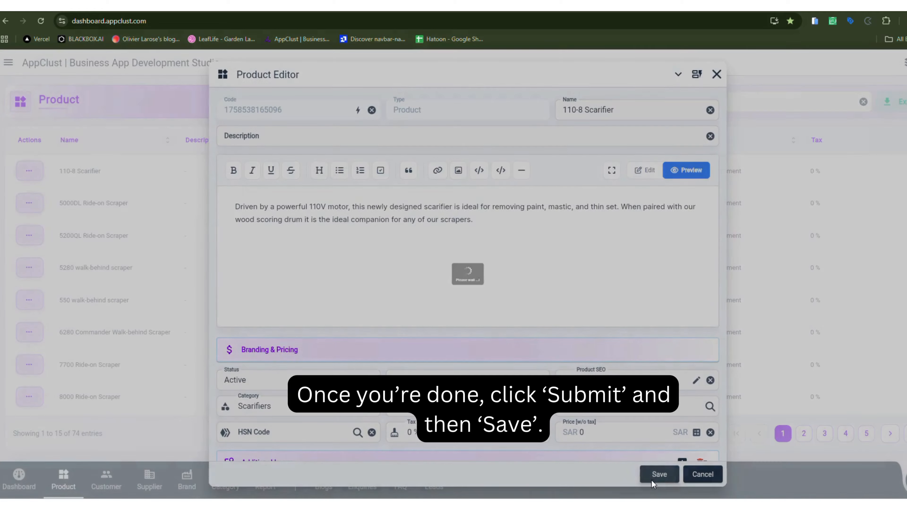